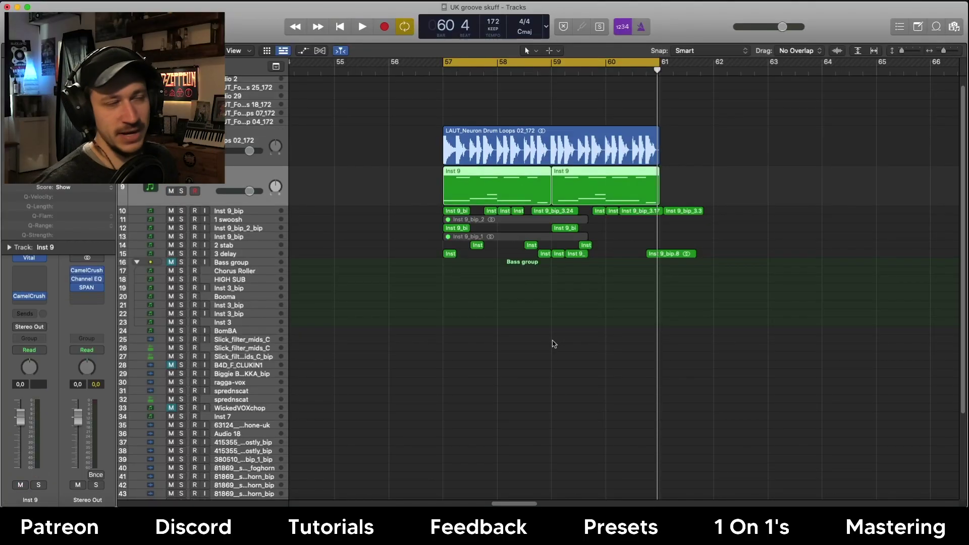
Step: Mute tracks 10–15, zoom the timeline in, and open Vital on Inst 9 with playback running
left_click_drag(178, 216, 172, 254)
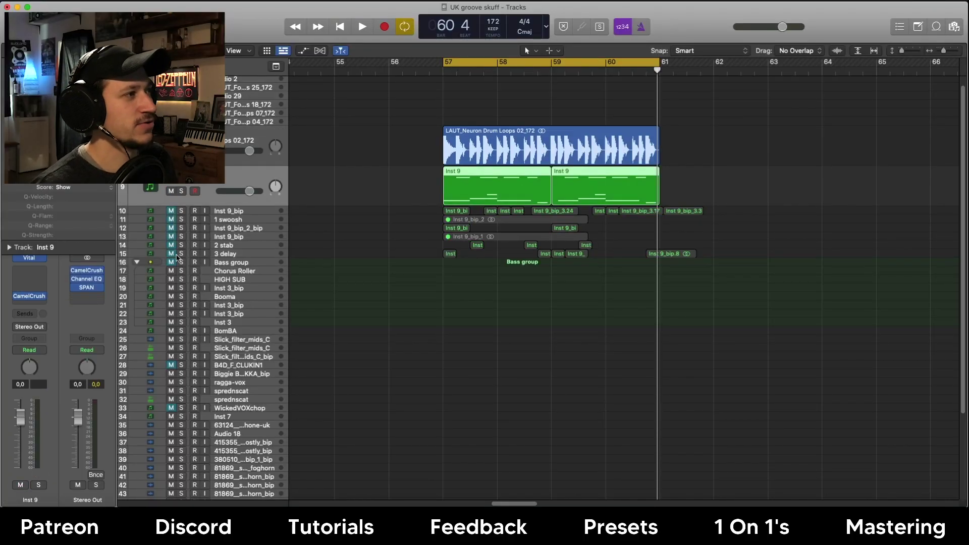
left_click(331, 222)
key("super+Right")
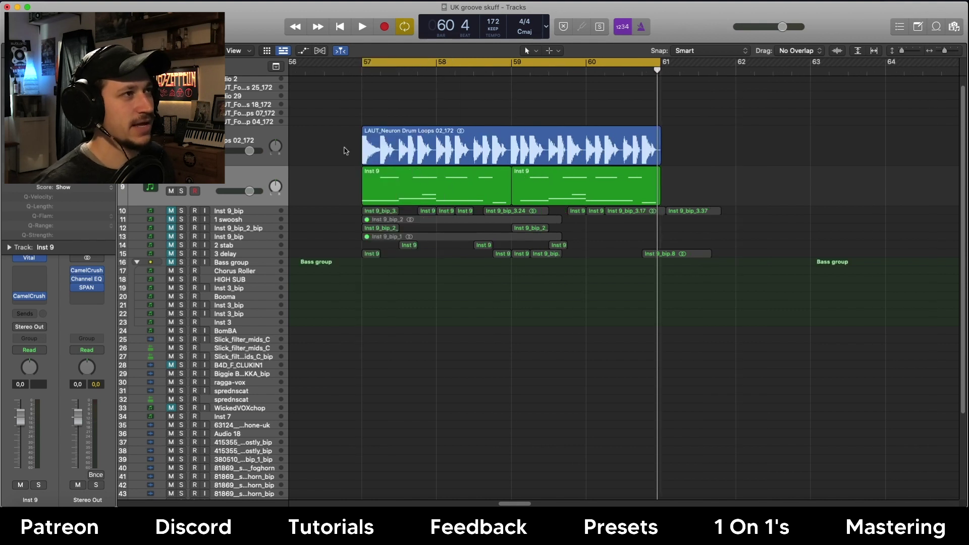
left_click(31, 259)
key("space")
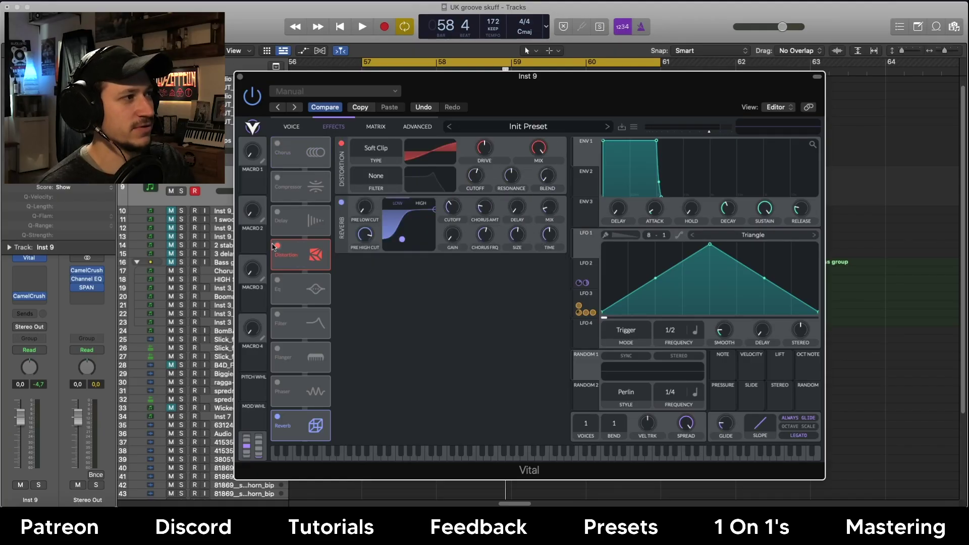
Step: Switch off distortion and reverb, then power off oscillator 3, the sample oscillator and oscillator 2
left_click(275, 246)
left_click(278, 417)
left_click(291, 126)
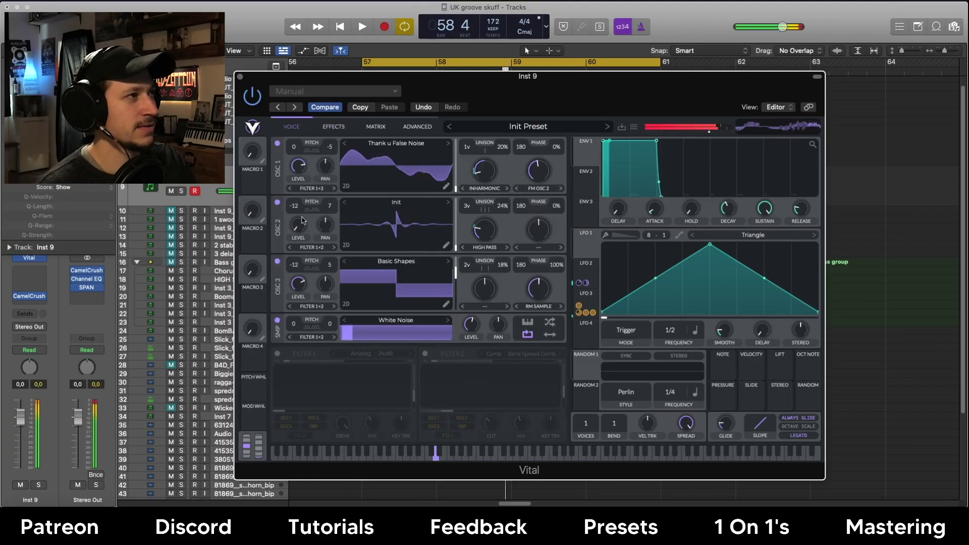
left_click(277, 261)
left_click(277, 320)
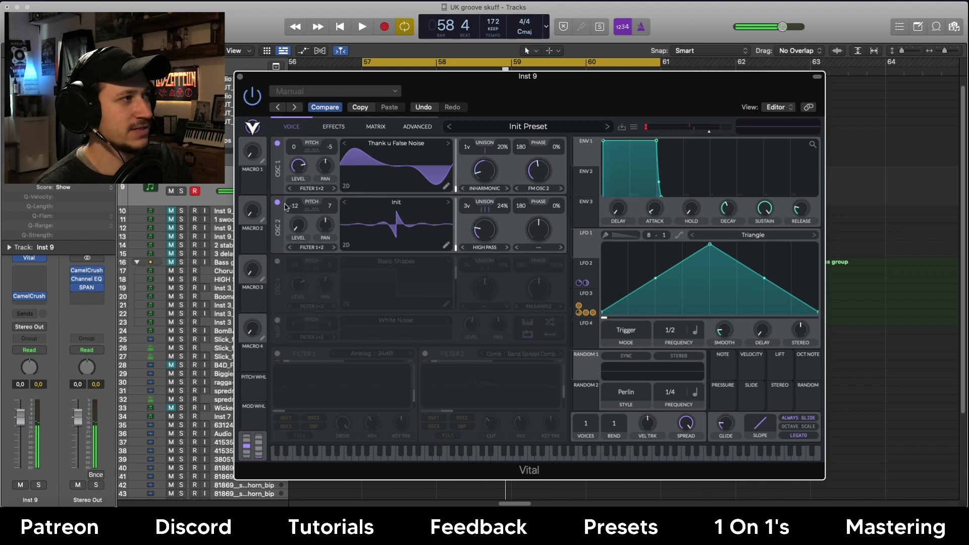
left_click(277, 202)
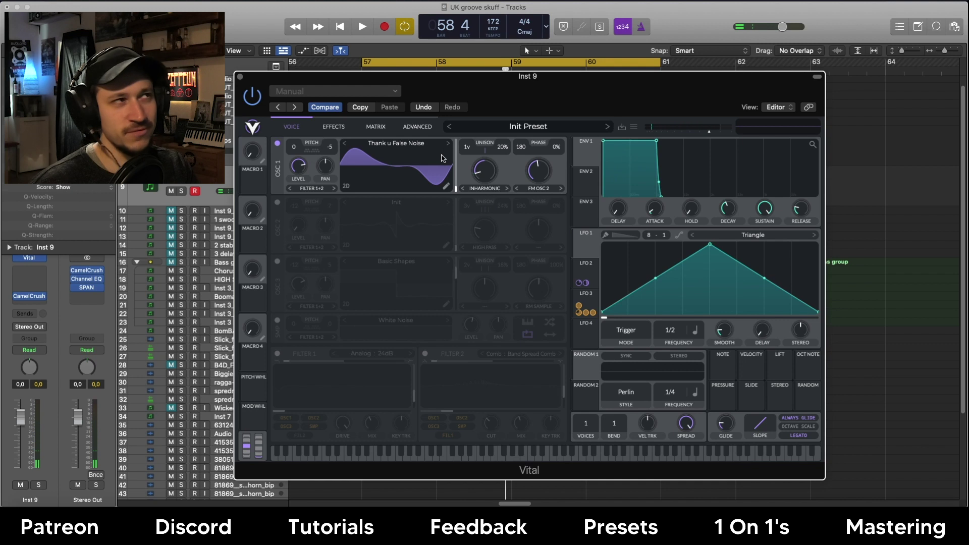
Step: Set oscillator 1's spectral morph to None, then back to Inharmonic Stretch
left_click(484, 188)
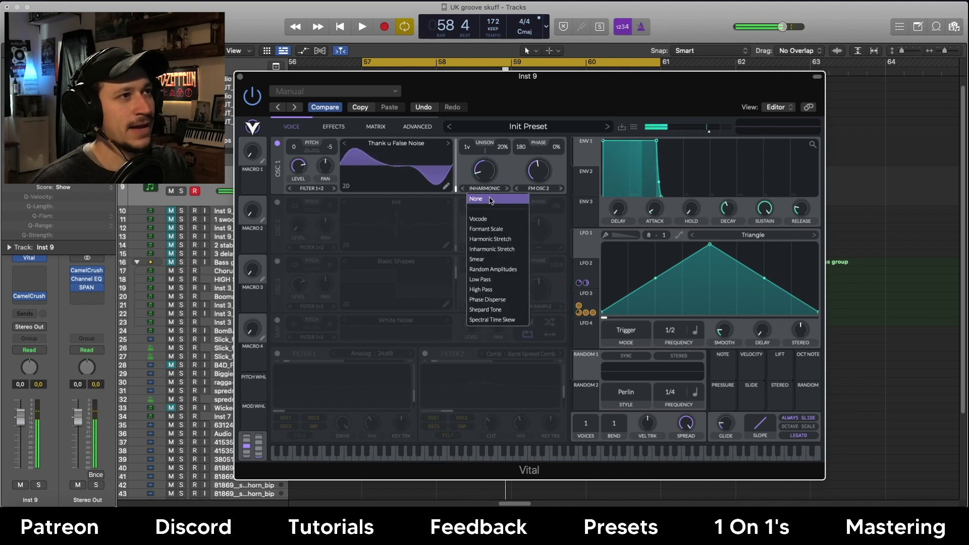
left_click(495, 196)
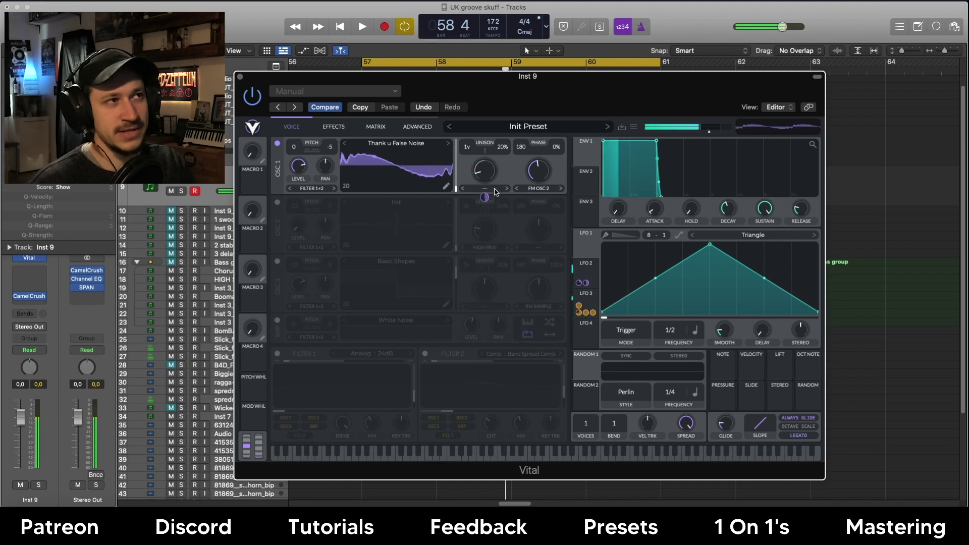
left_click(495, 191)
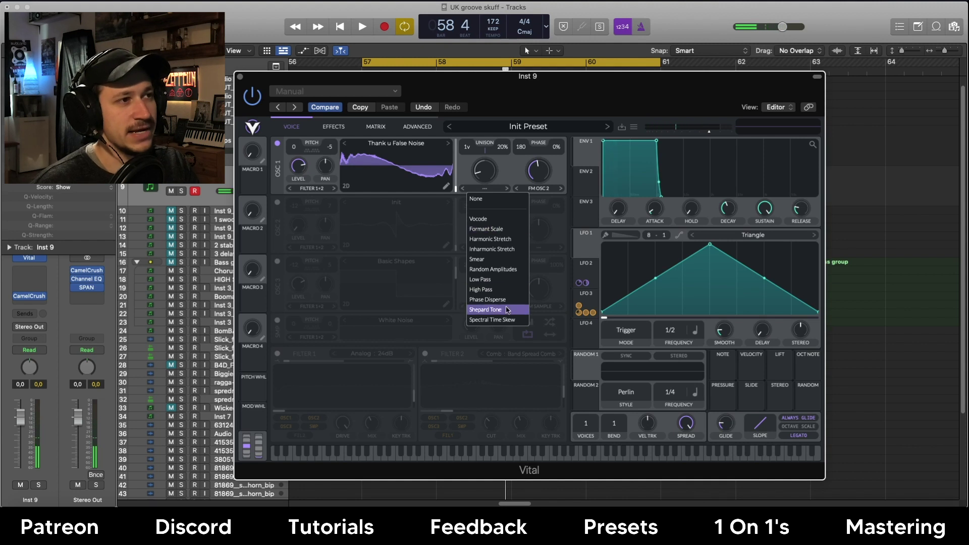
left_click(491, 249)
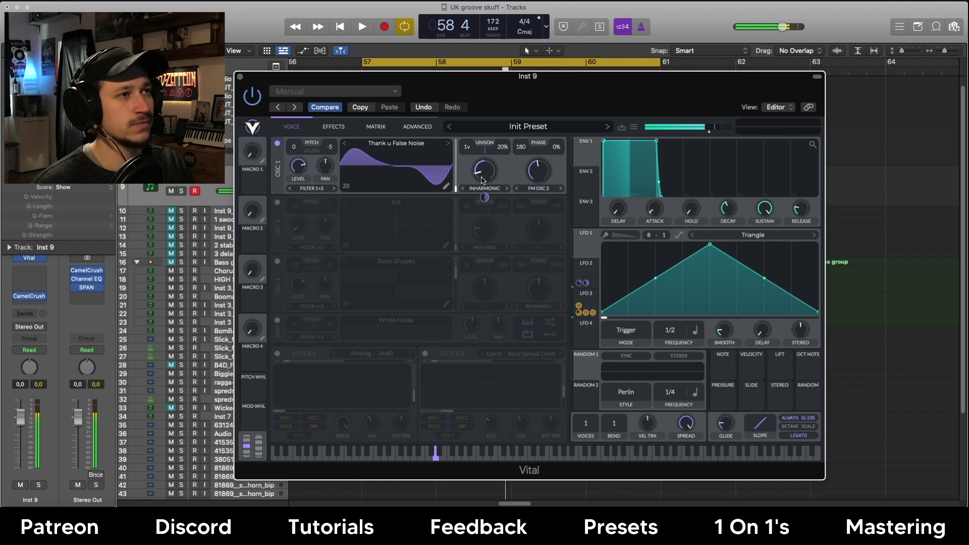
Step: Switch oscillator 2 on and oscillator 1 off, and raise oscillator 2's level to about 0.4
left_click(278, 202)
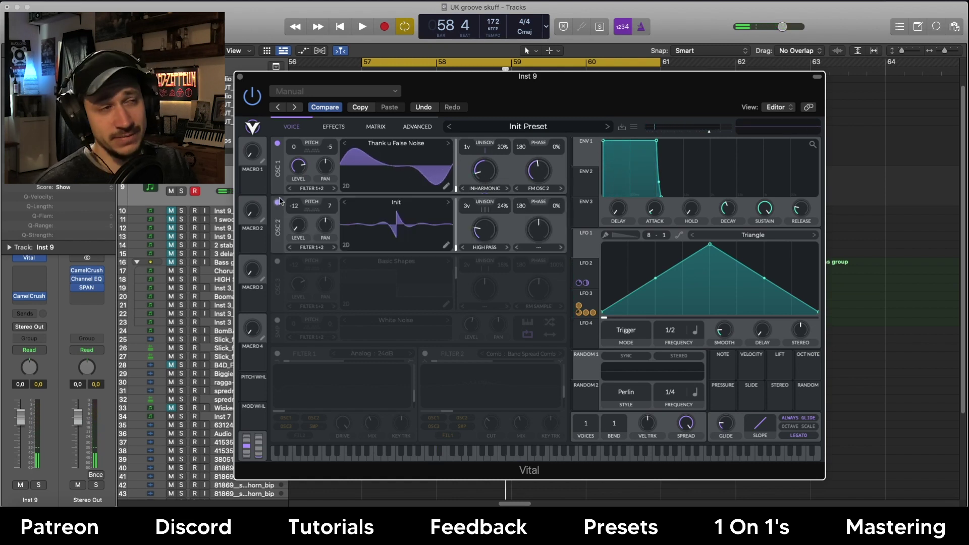
left_click(277, 144)
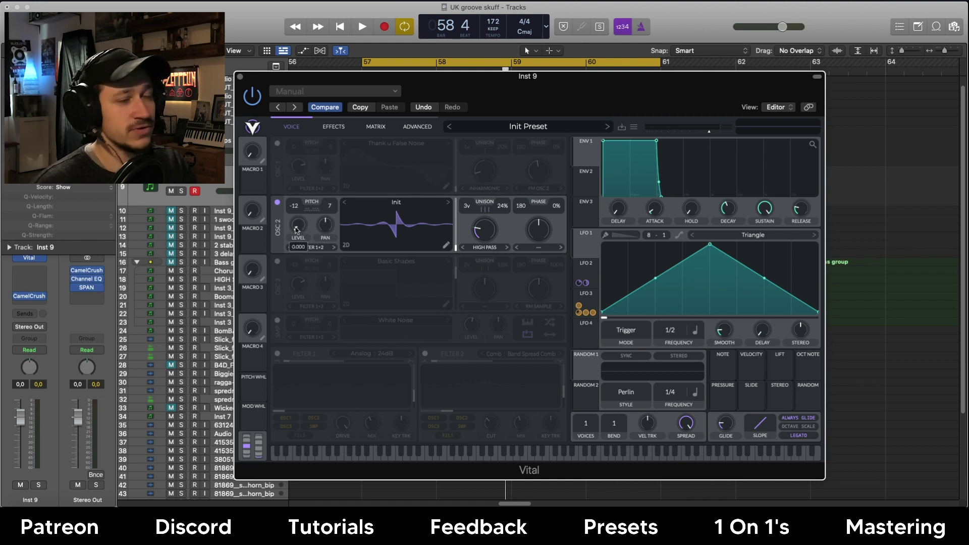
left_click_drag(304, 203, 306, 179)
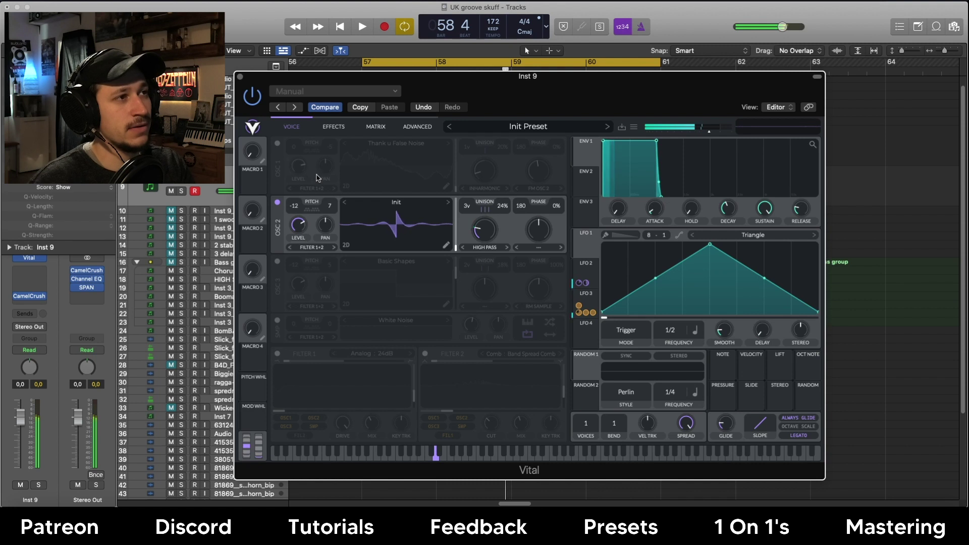
Step: Try None for oscillator 2's spectral morph, then restore High Pass
left_click(485, 248)
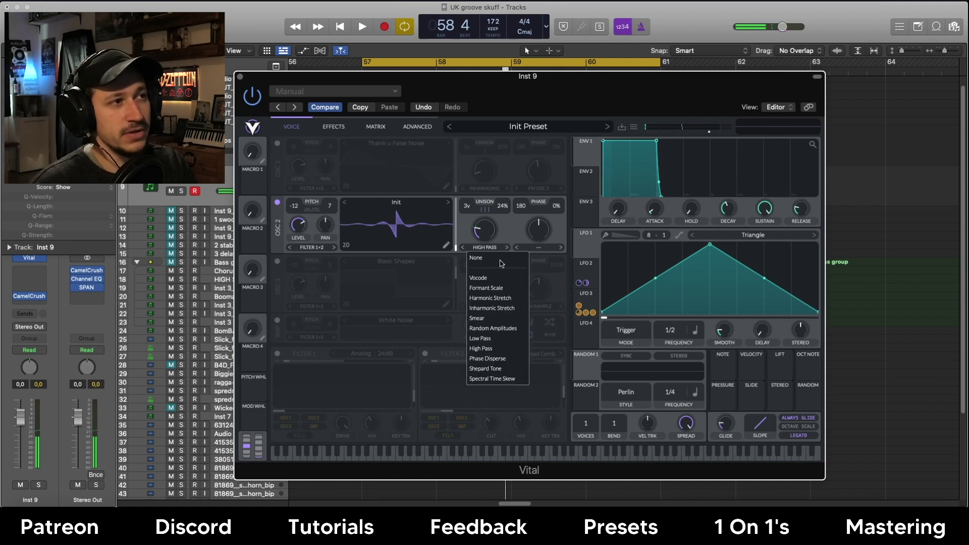
left_click(501, 261)
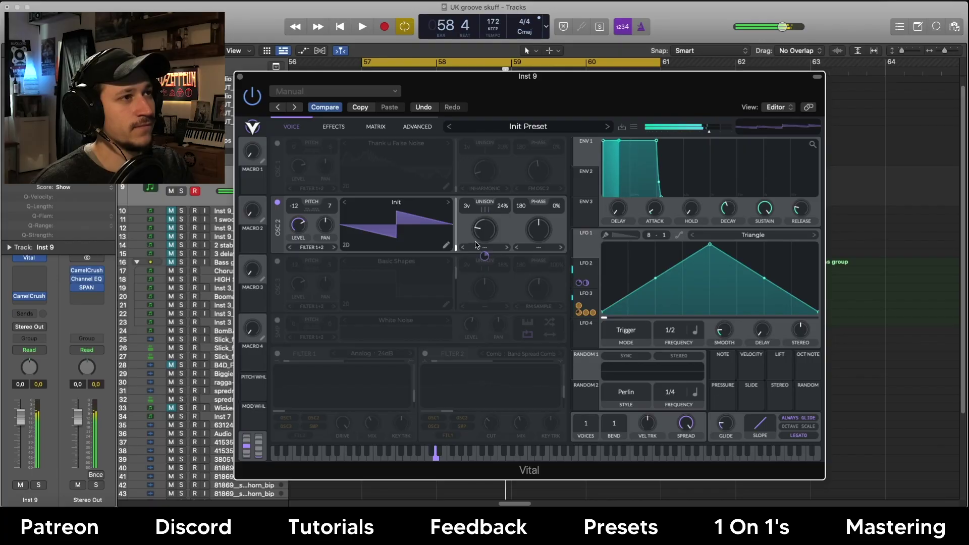
left_click(482, 247)
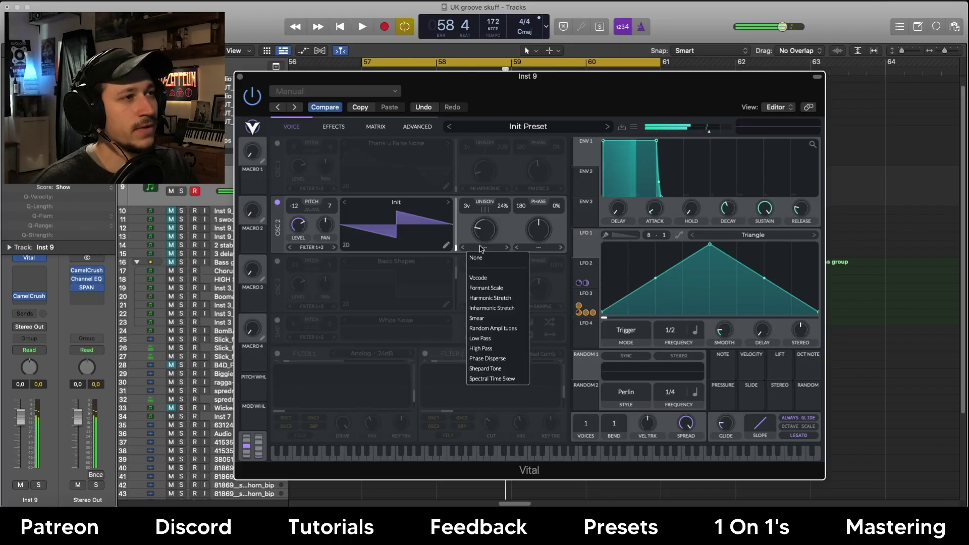
left_click(501, 348)
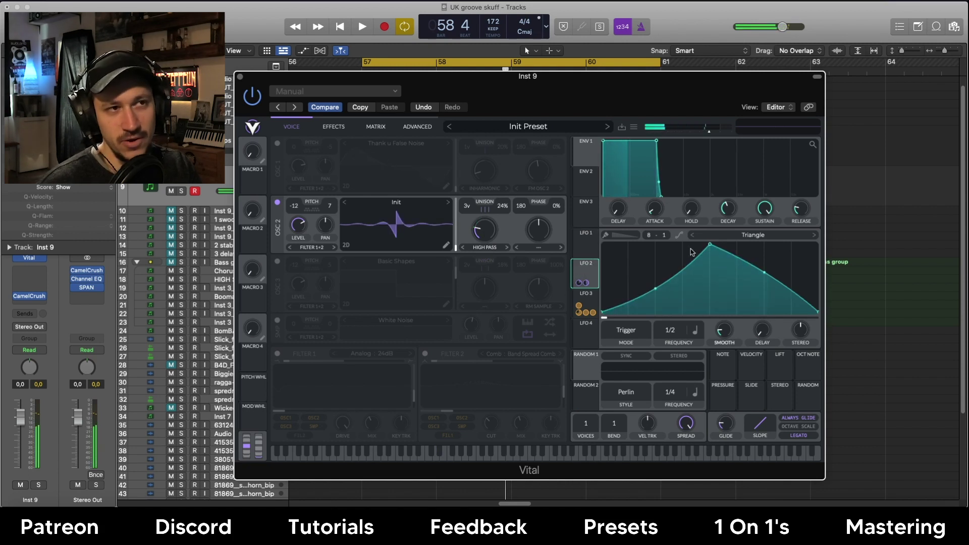
Step: Switch oscillator 1 back on so it plays together with oscillators 2 and 3
left_click(277, 143)
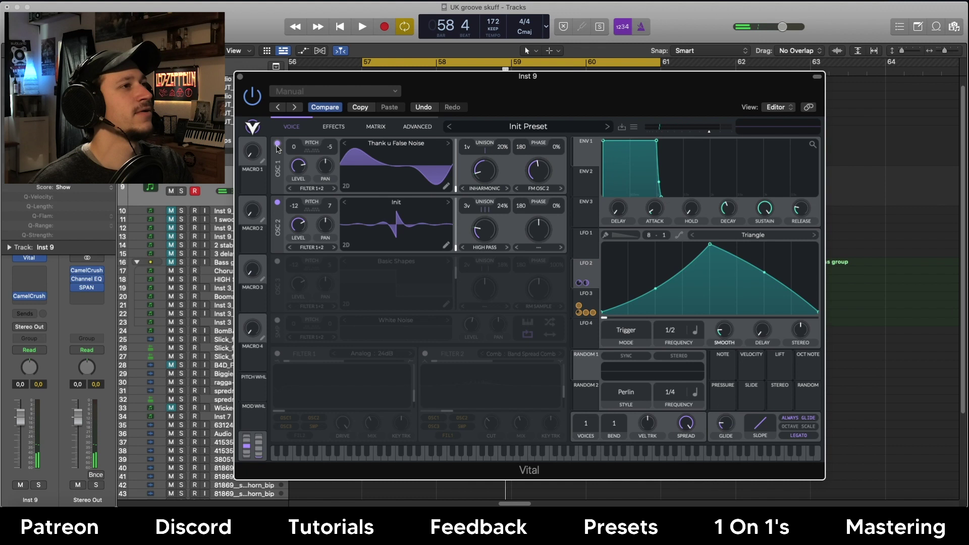
mouse_move(301, 228)
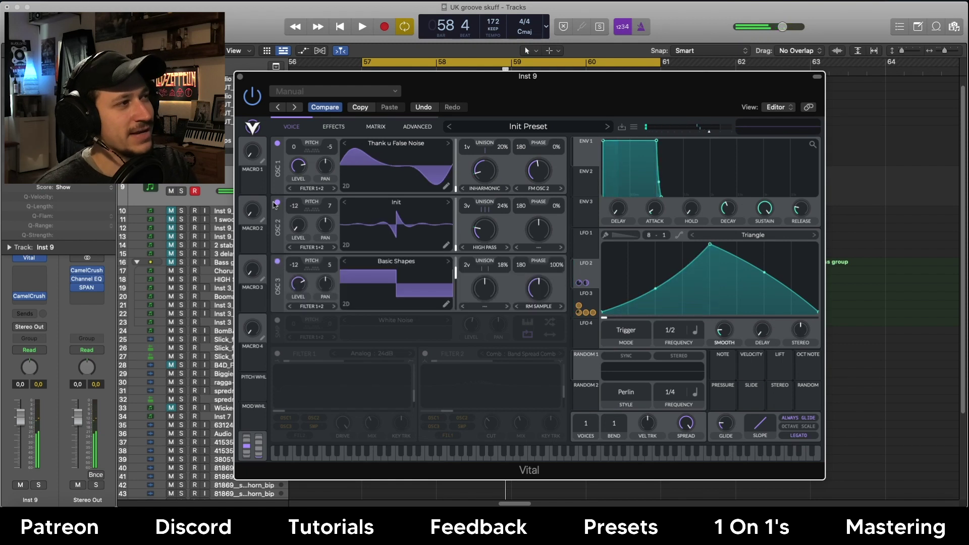
Step: Enable the White Noise sample oscillator, with oscillators 1 and 2 toggled off then back on
left_click(277, 203)
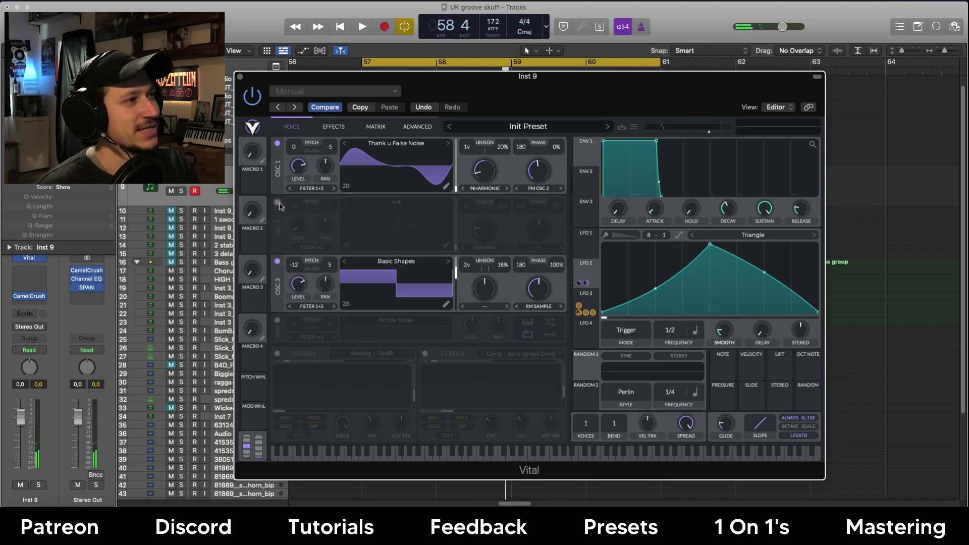
left_click(278, 144)
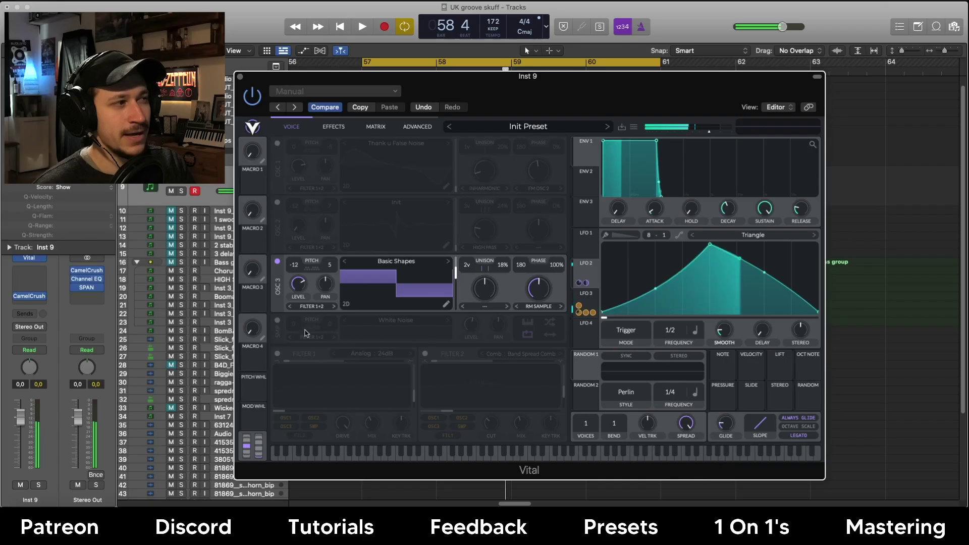
left_click(277, 321)
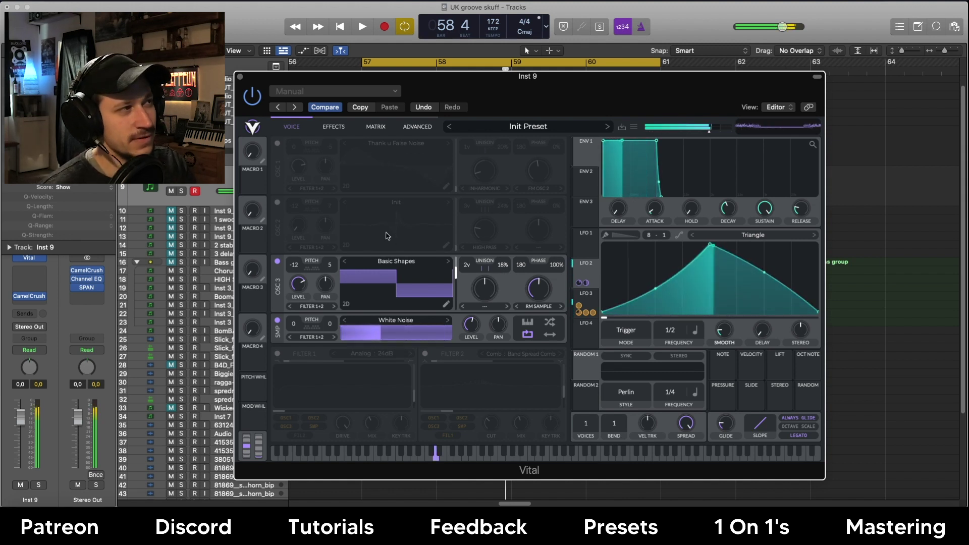
left_click(277, 201)
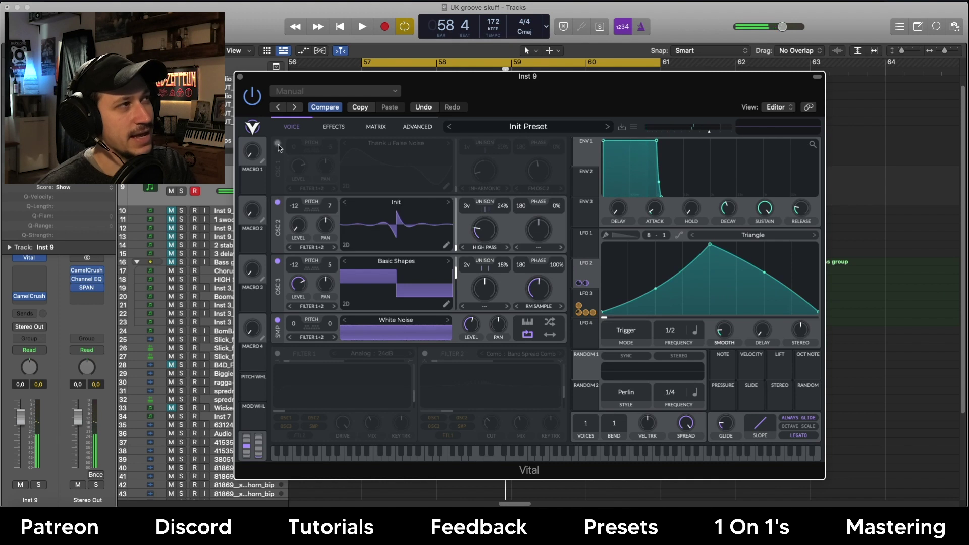
left_click(277, 143)
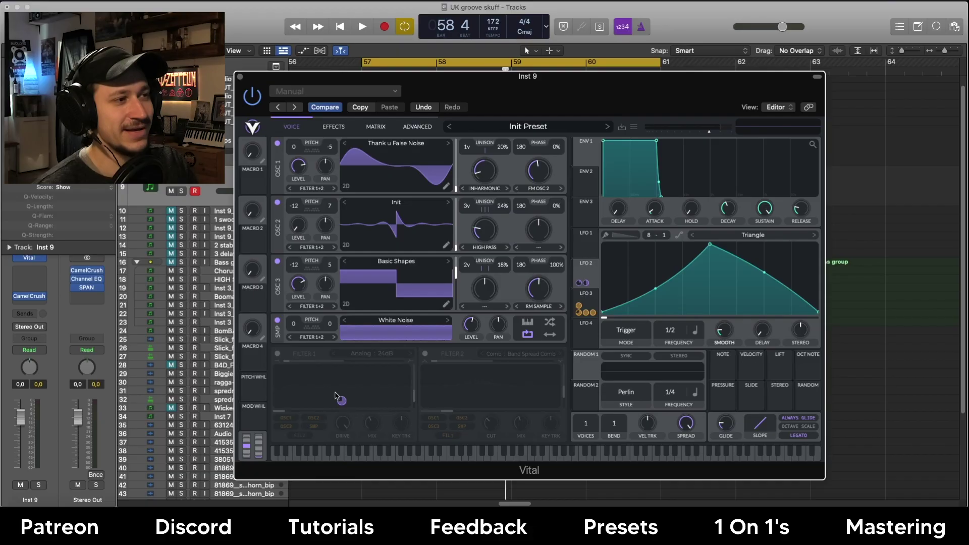
Step: Enable Filter 1 with its mix near 100% and set LFO 3's rate to Tempo Dotted
left_click(578, 302)
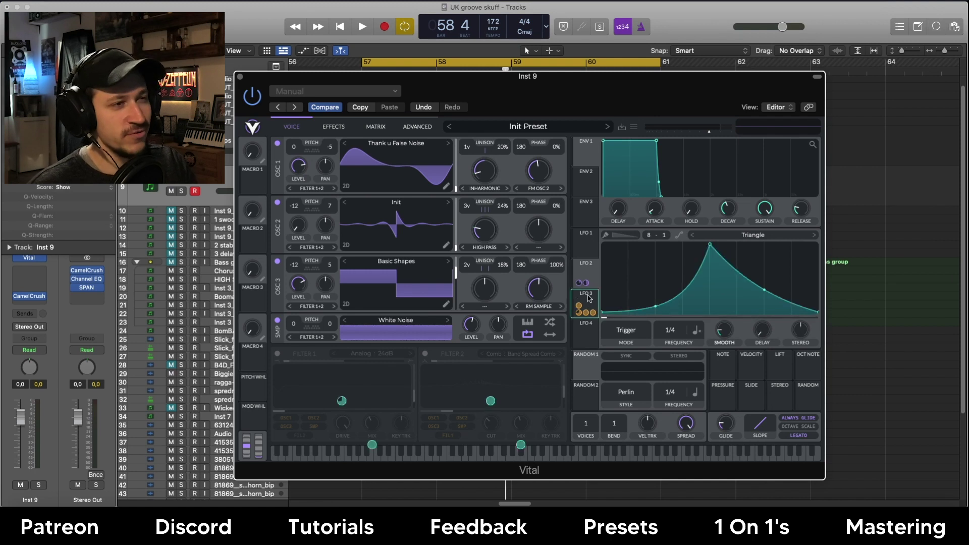
left_click(278, 355)
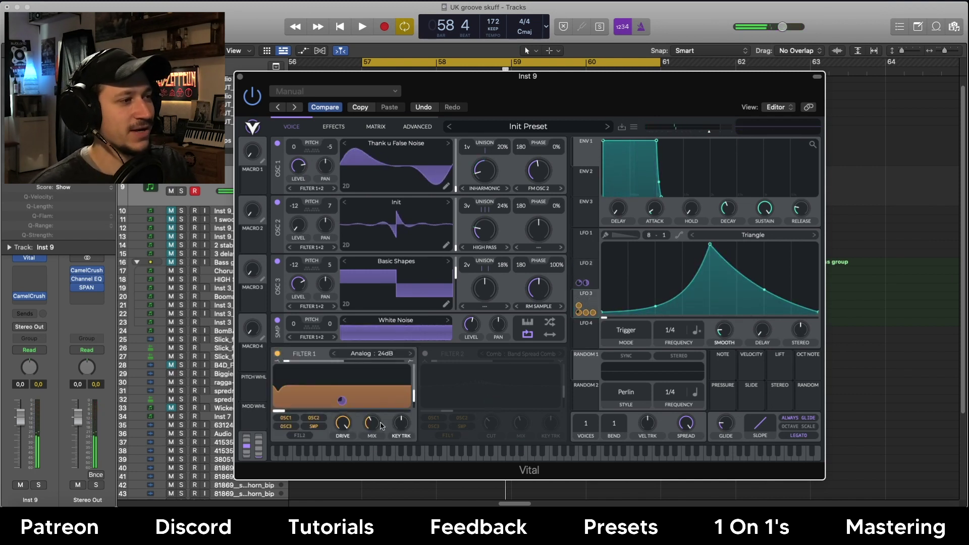
left_click_drag(370, 425, 376, 338)
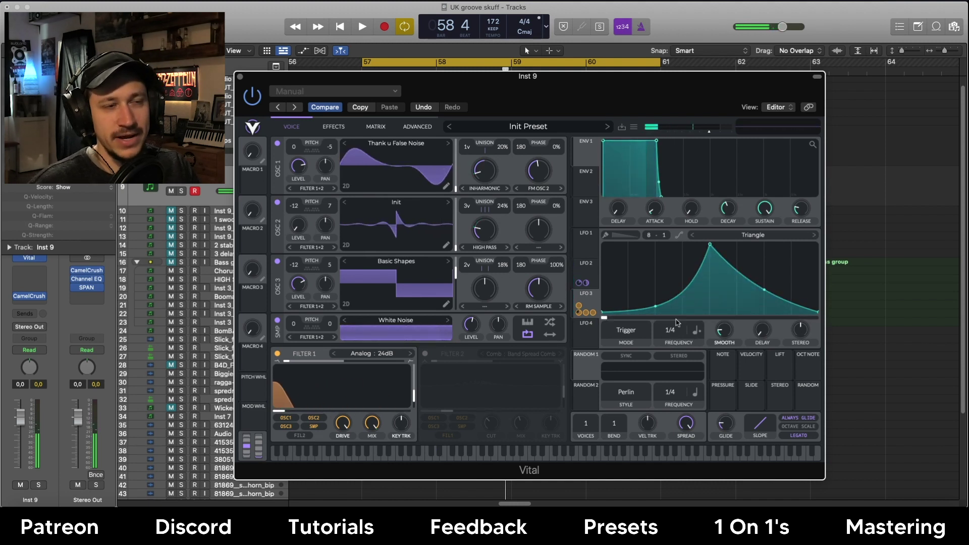
left_click(700, 335)
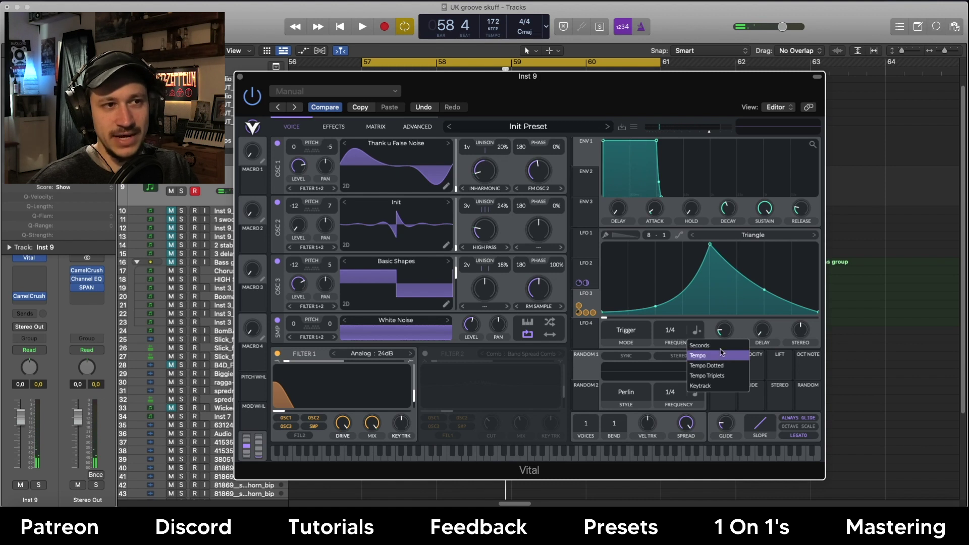
left_click(725, 367)
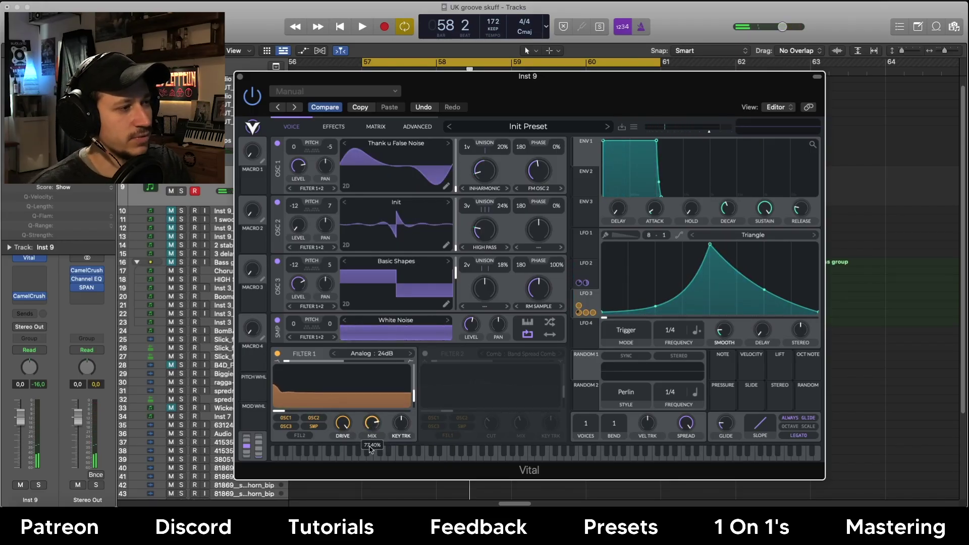
left_click_drag(372, 477, 373, 479)
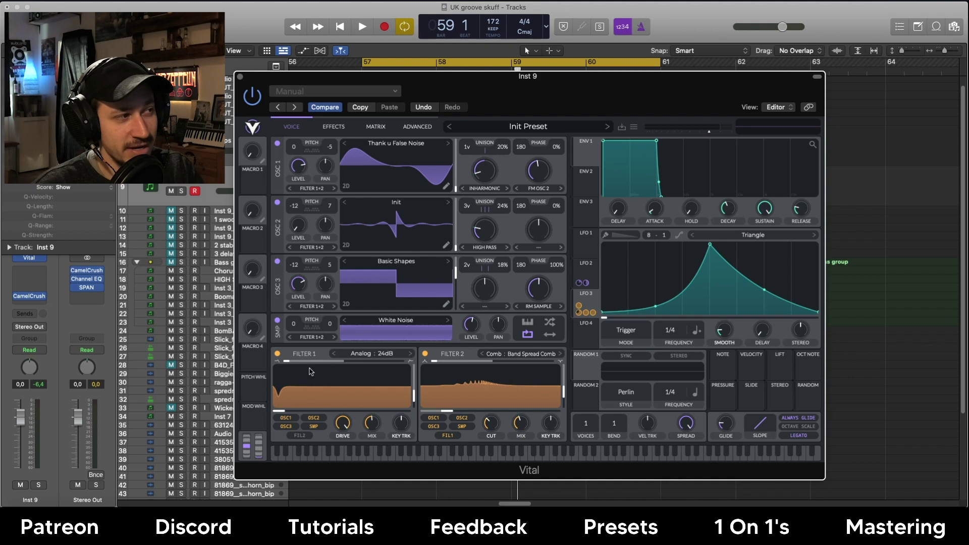
Step: Toggle Filter 2's comb filter off and back on to compare
left_click(425, 354)
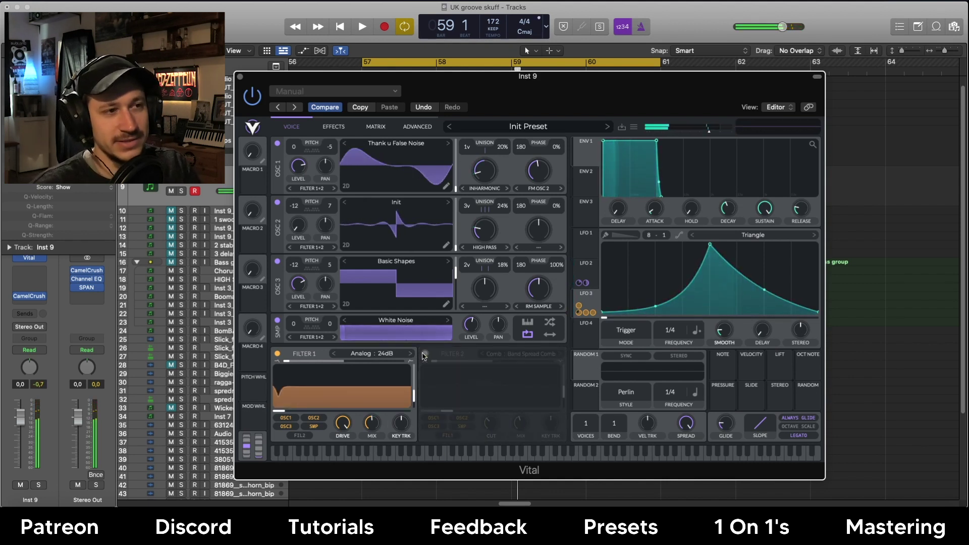
left_click(424, 354)
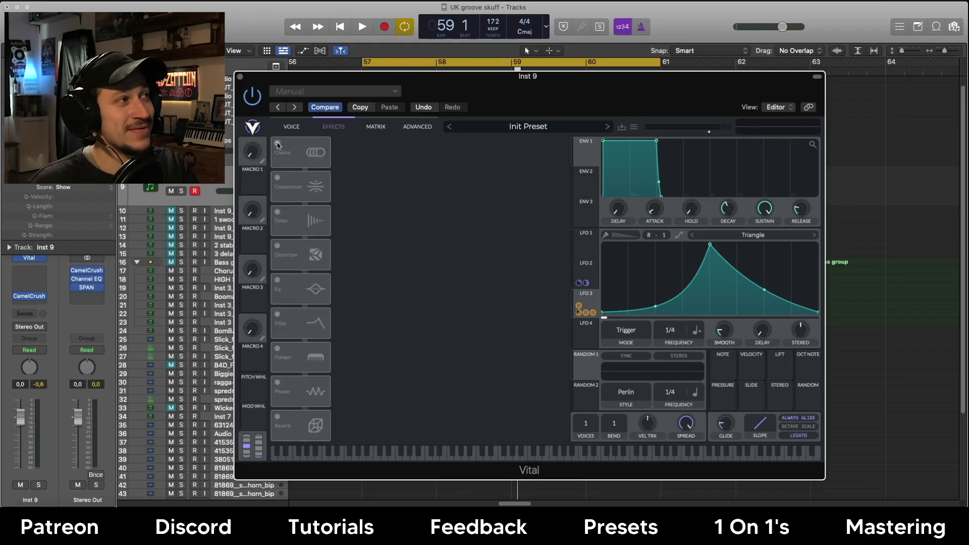
Step: Turn on the Chorus and Soft Clip distortion effects alongside the reverb
left_click(277, 145)
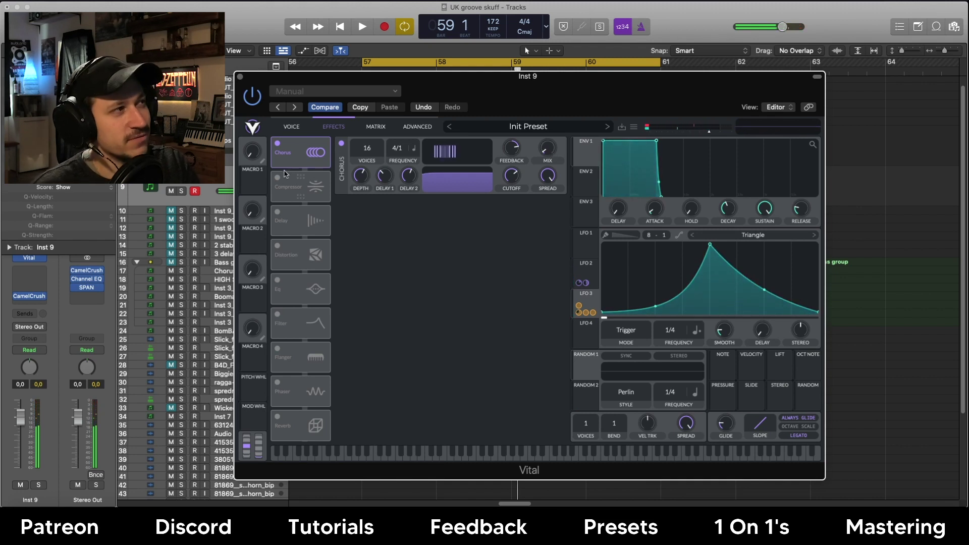
left_click(282, 246)
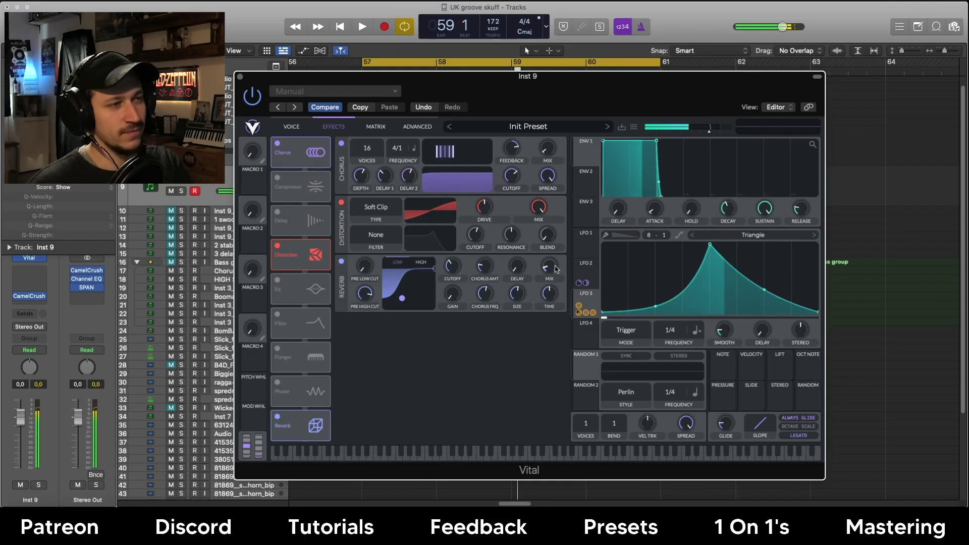
mouse_move(556, 269)
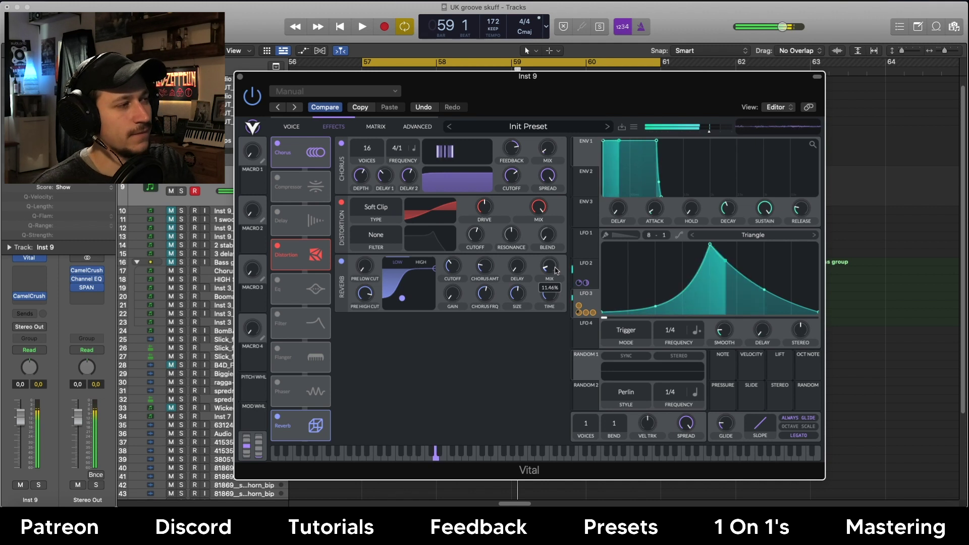
Step: Close Vital, start playback, reopen Vital on Inst 9 and confirm saving the 'Thank U Reese' preset
left_click(240, 77)
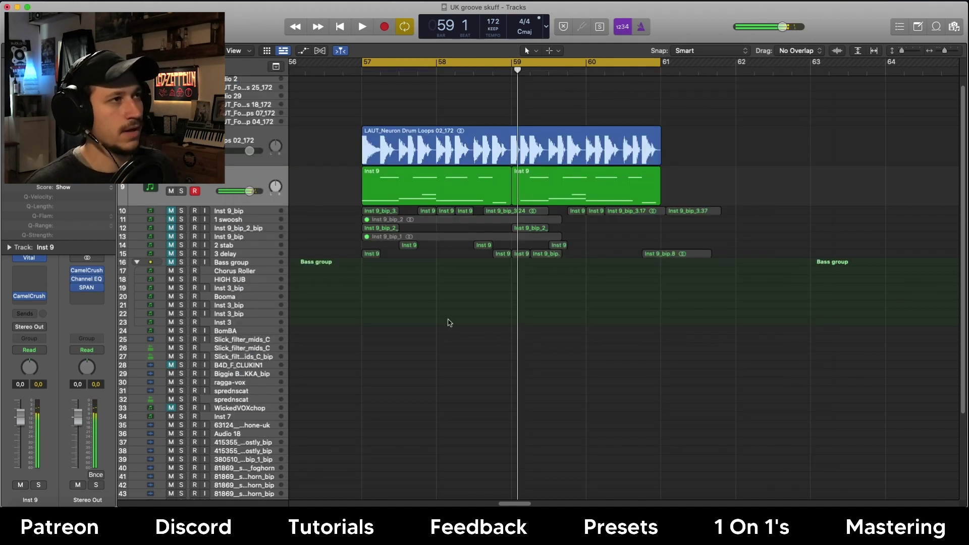
key("space")
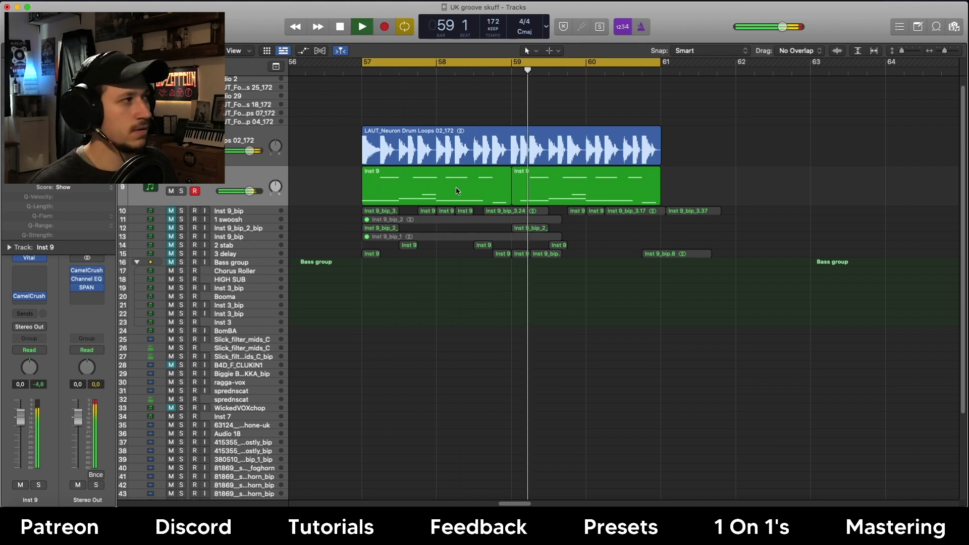
mouse_move(38, 296)
mouse_move(31, 259)
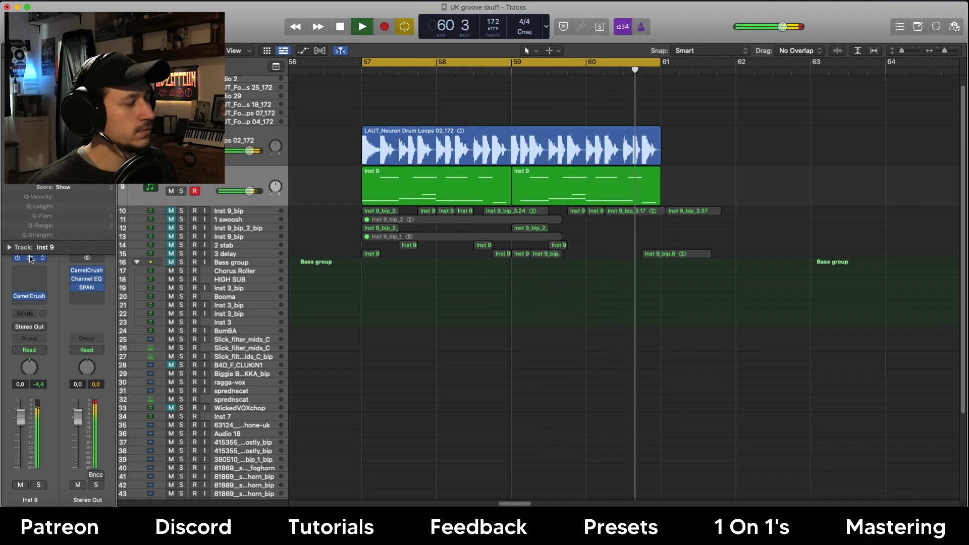
left_click(31, 259)
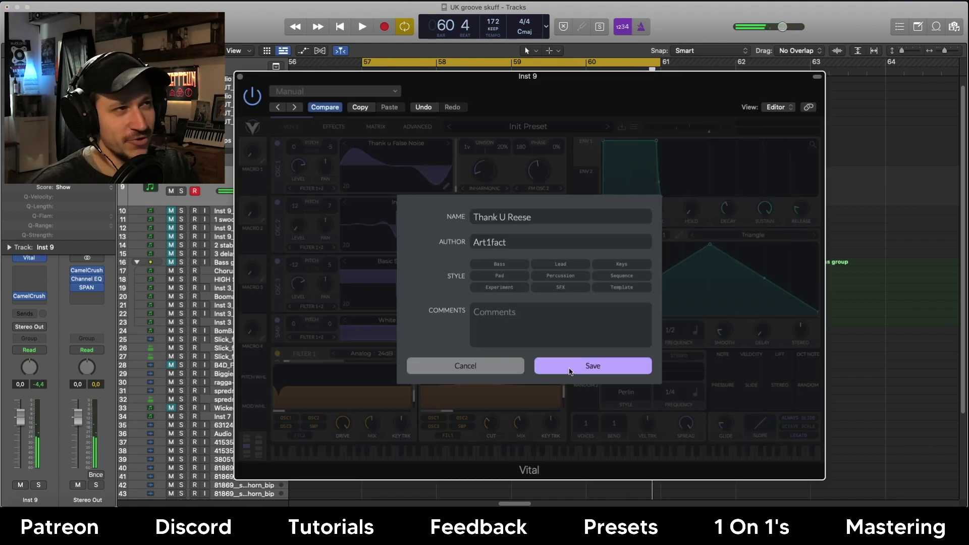
key("Escape")
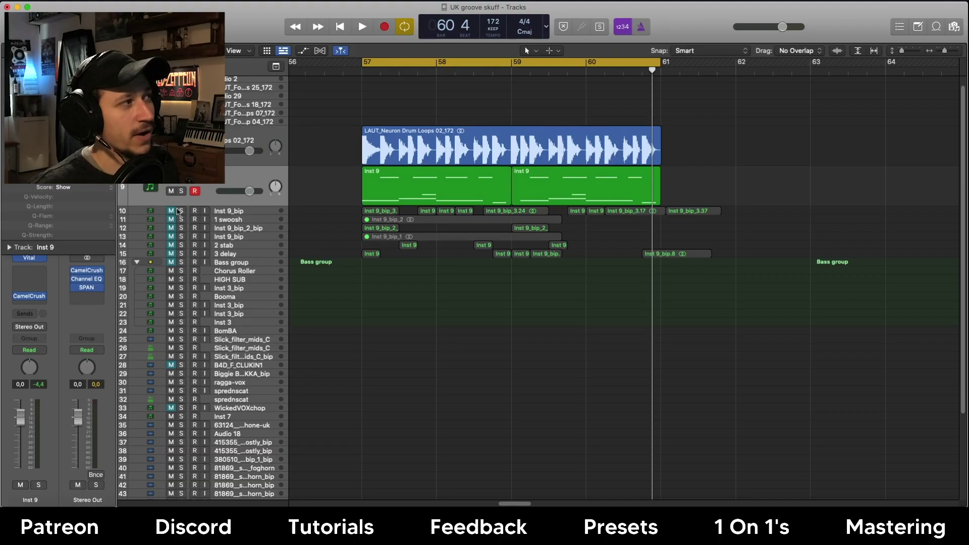
Step: Solo tracks 10–14, mute Inst 9, and stop playback
left_click_drag(178, 211, 171, 248)
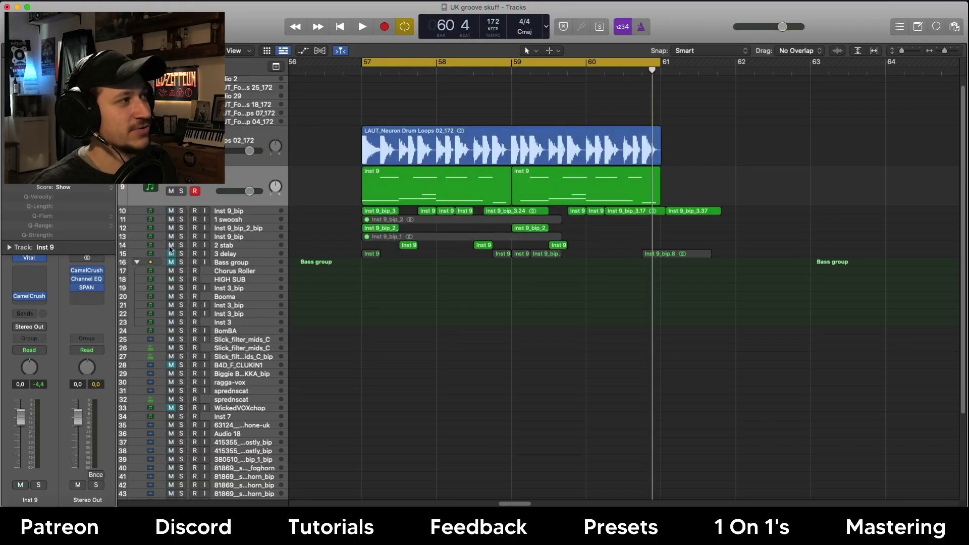
left_click(172, 192)
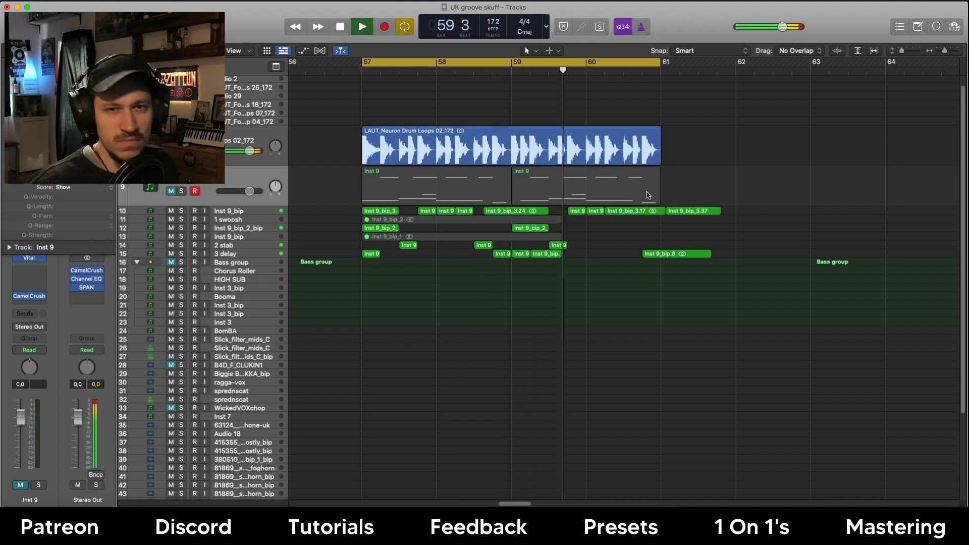
key("space")
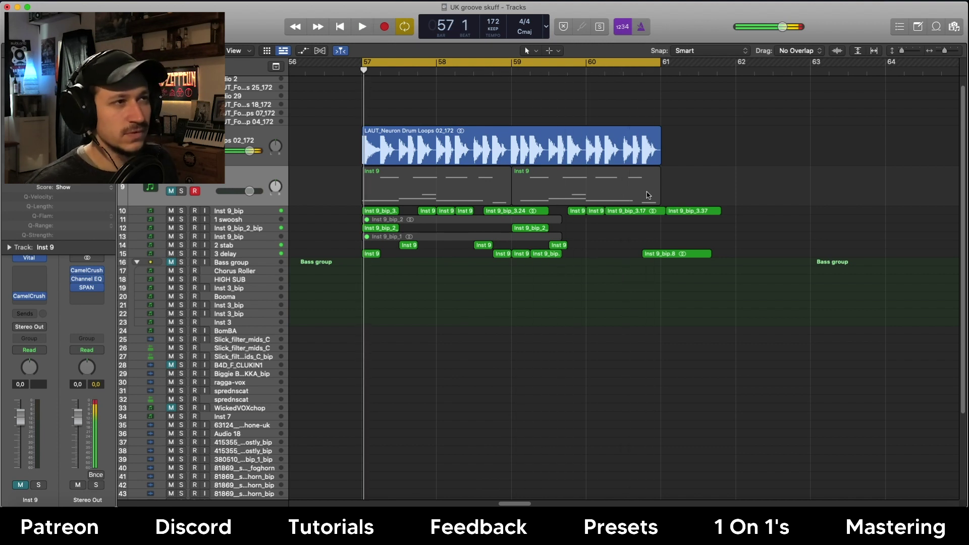